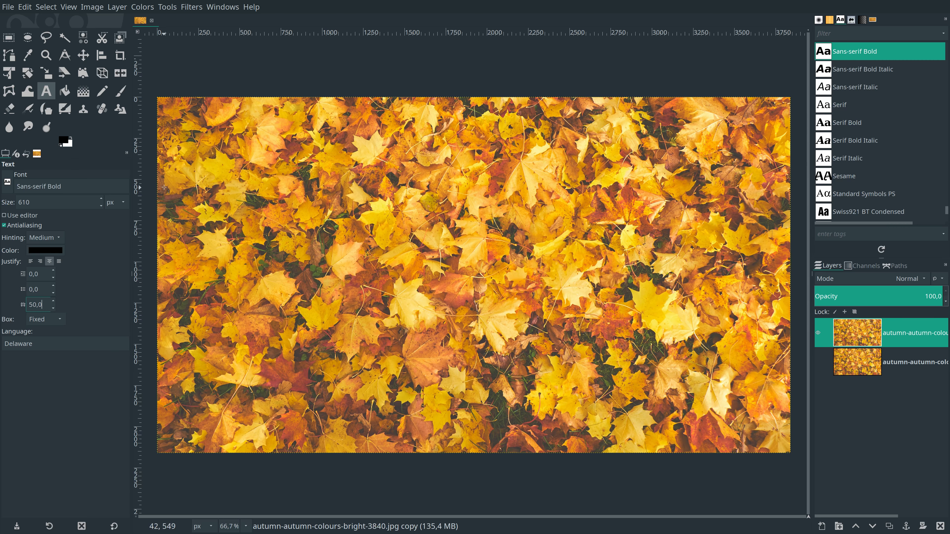
Add the text AUTUMN in a text box spanning almost the full image width, and reduce the box's height to about 800 px.
{"action": "left_click_drag", "start_coordinate": [162, 183], "coordinate": [785, 364]}
{"action": "type", "text": "A"}
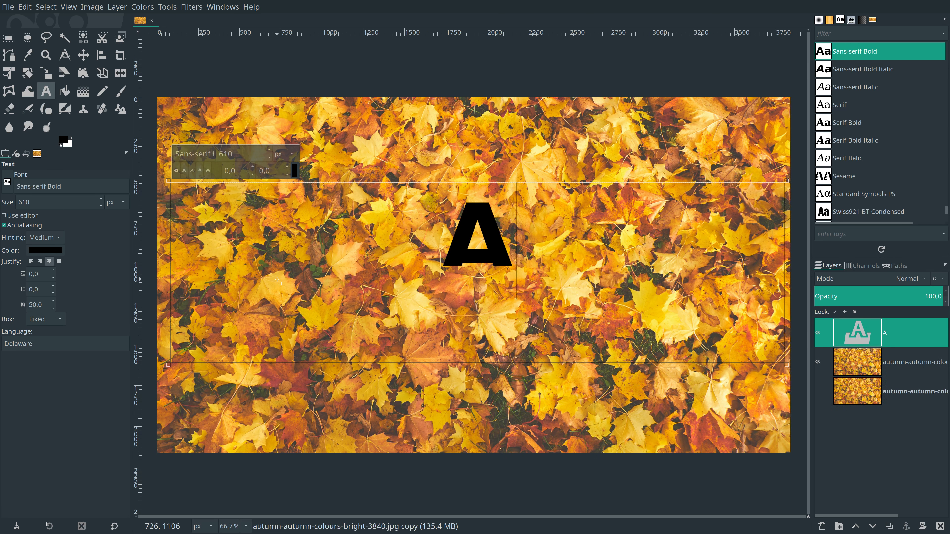
{"action": "type", "text": "UTU"}
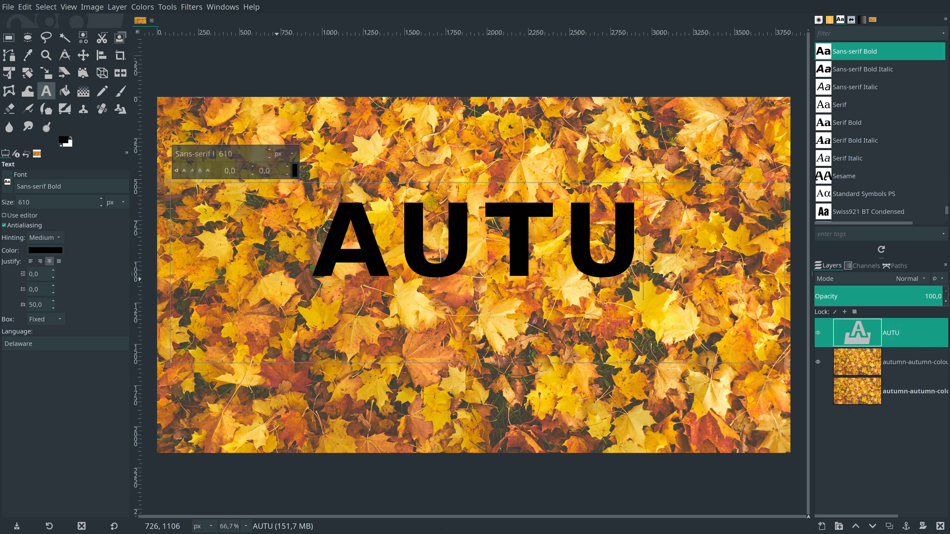
{"action": "type", "text": "MN"}
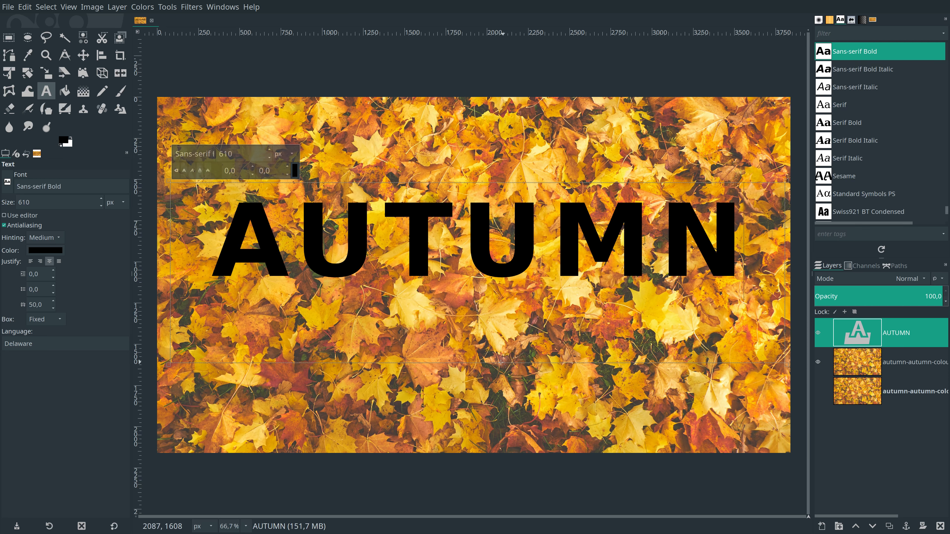
{"action": "key", "text": "Left"}
{"action": "key", "text": "Left"}
{"action": "key", "text": "Left"}
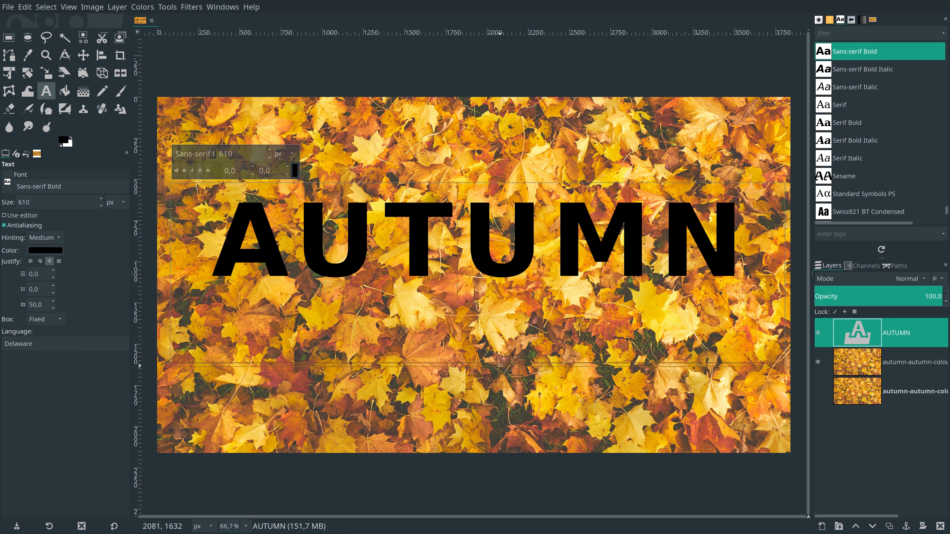
{"action": "left_click_drag", "start_coordinate": [504, 363], "coordinate": [505, 318]}
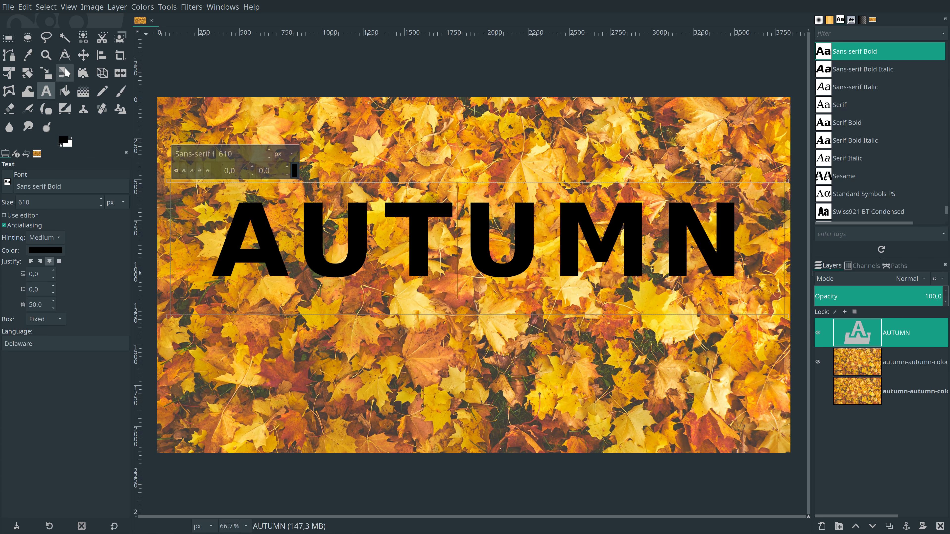
Center the AUTUMN text layer vertically and horizontally on the image with the Align tool.
{"action": "left_click", "coordinate": [101, 57]}
{"action": "left_click", "coordinate": [264, 232]}
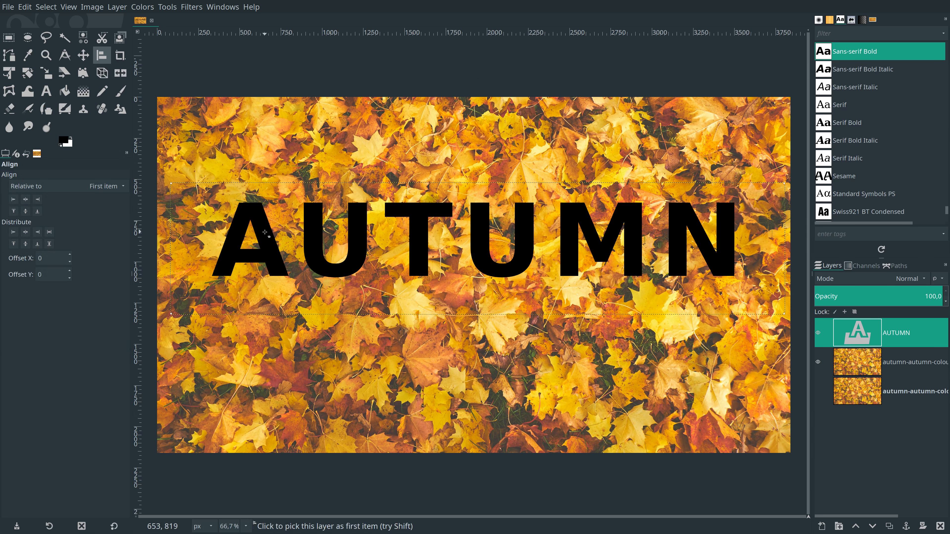
{"action": "left_click", "coordinate": [25, 211]}
{"action": "left_click", "coordinate": [24, 233]}
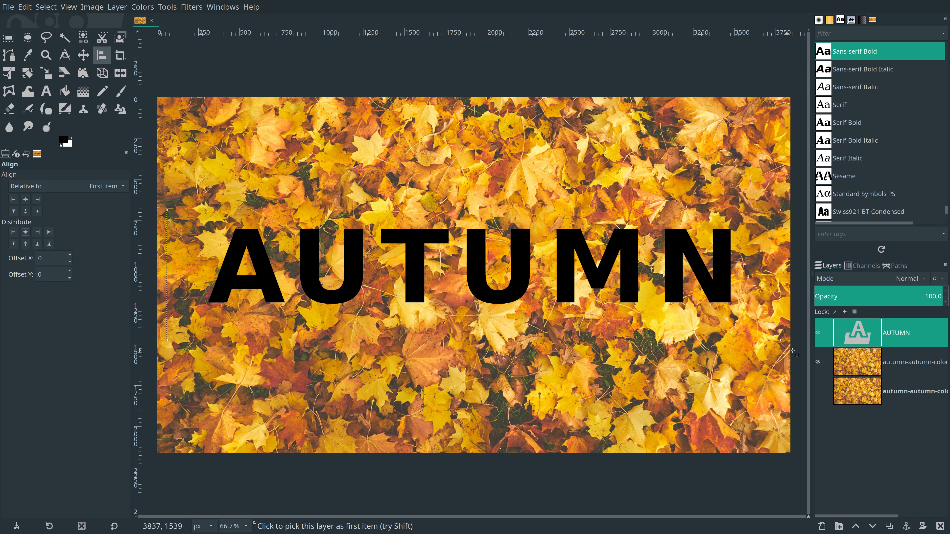
Expand the AUTUMN layer to the image size and switch to the Move tool.
{"action": "right_click", "coordinate": [865, 335]}
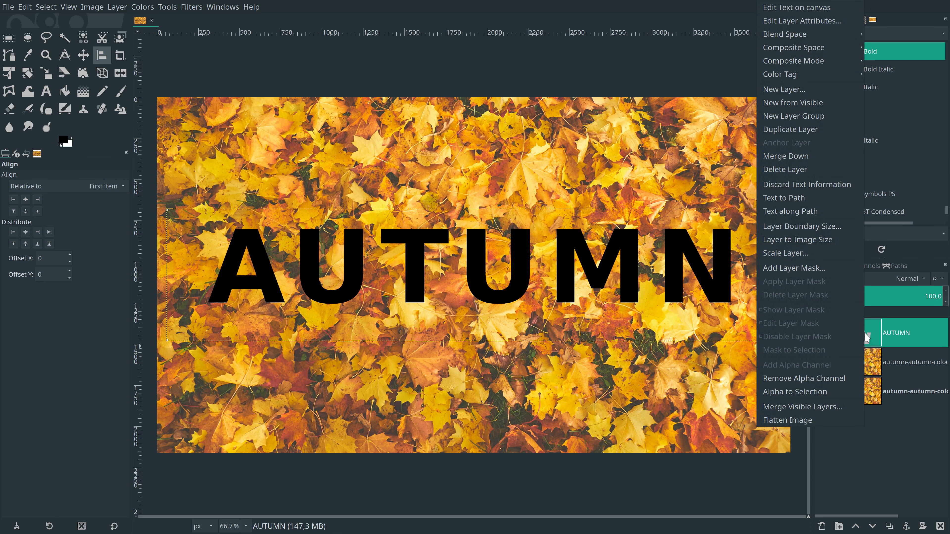
{"action": "left_click", "coordinate": [829, 241]}
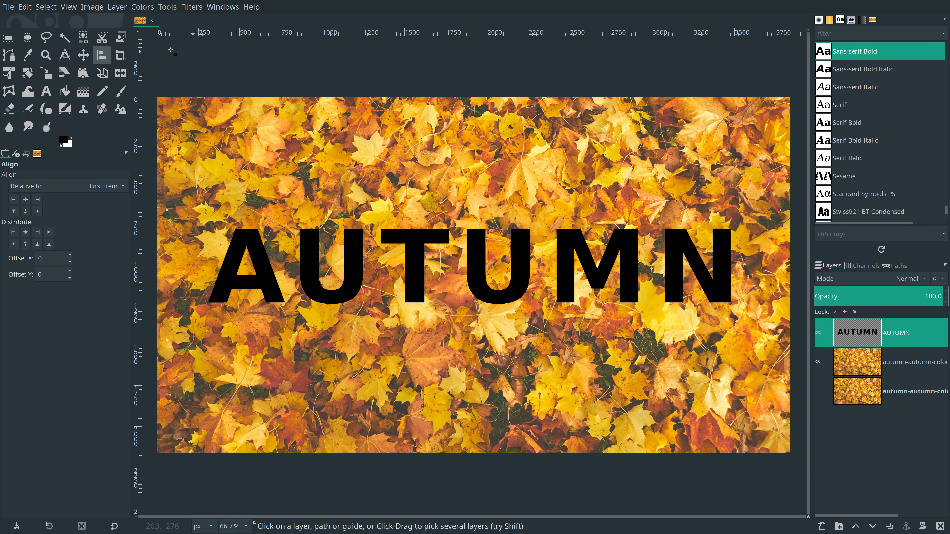
{"action": "left_click", "coordinate": [84, 55]}
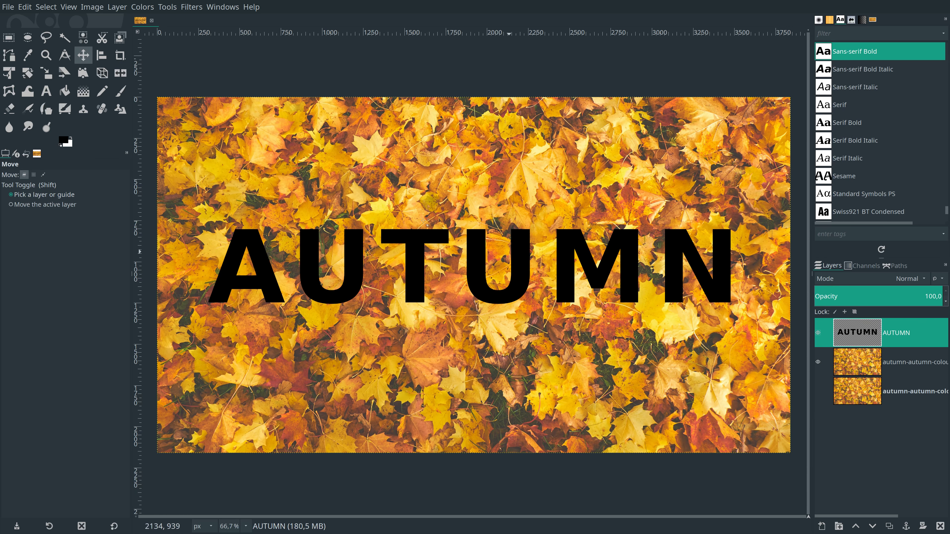
Open G'MIC-Qt for the AUTUMN layer in fullscreen and choose the 3D Extrusion filter from the Rendering category.
{"action": "left_click", "coordinate": [194, 11]}
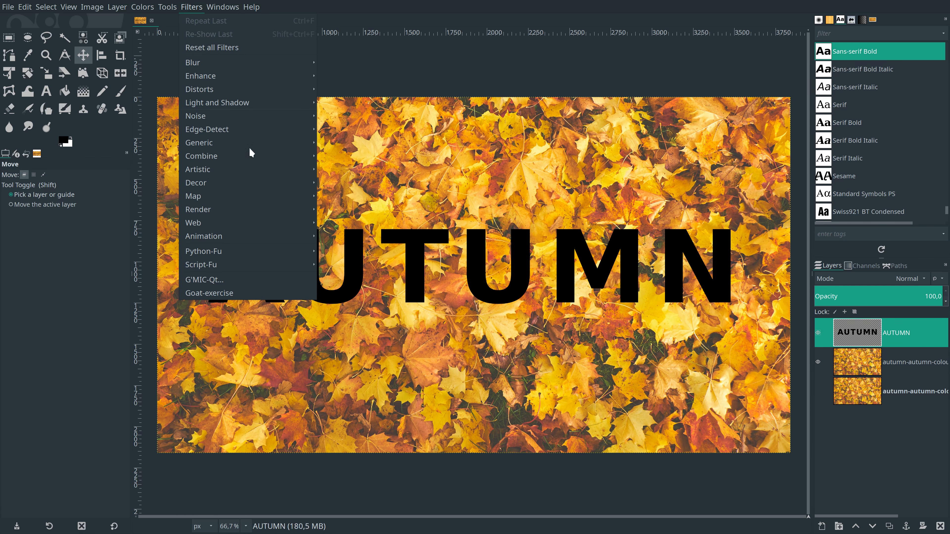
{"action": "left_click", "coordinate": [244, 280]}
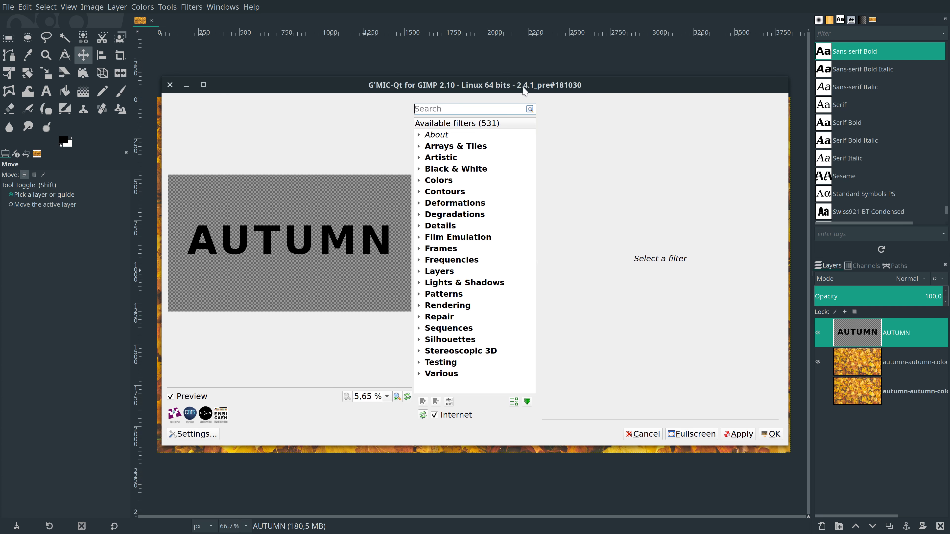
{"action": "left_click_drag", "start_coordinate": [525, 91], "coordinate": [513, 101]}
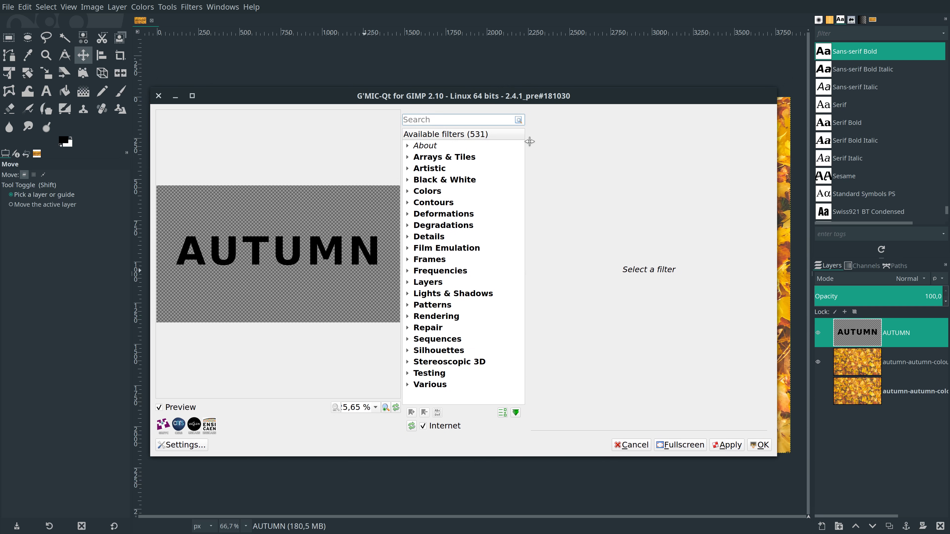
{"action": "left_click", "coordinate": [408, 316]}
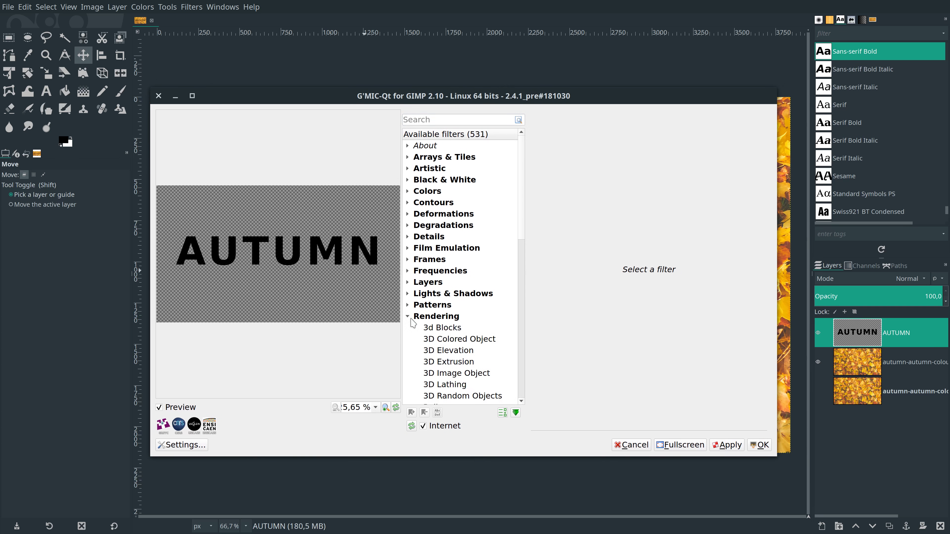
{"action": "left_click", "coordinate": [685, 446]}
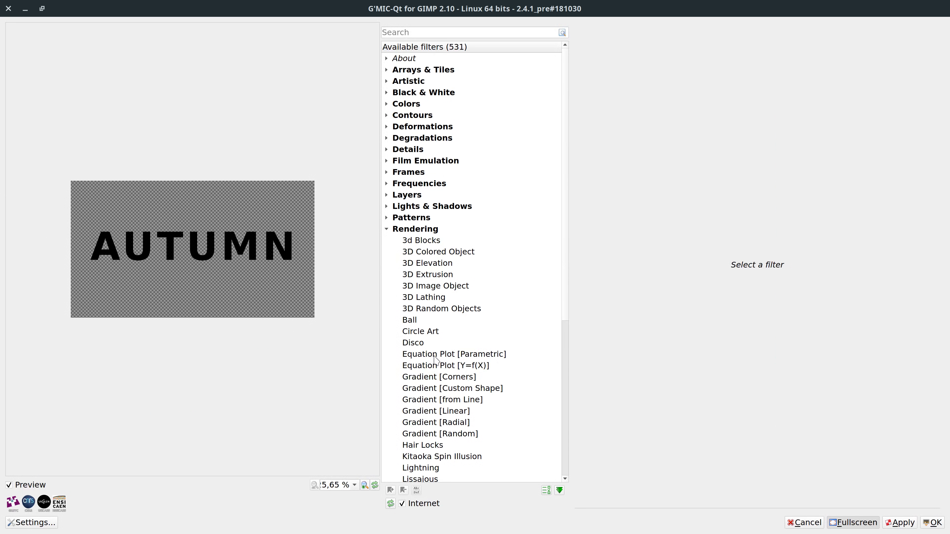
{"action": "left_click", "coordinate": [441, 277]}
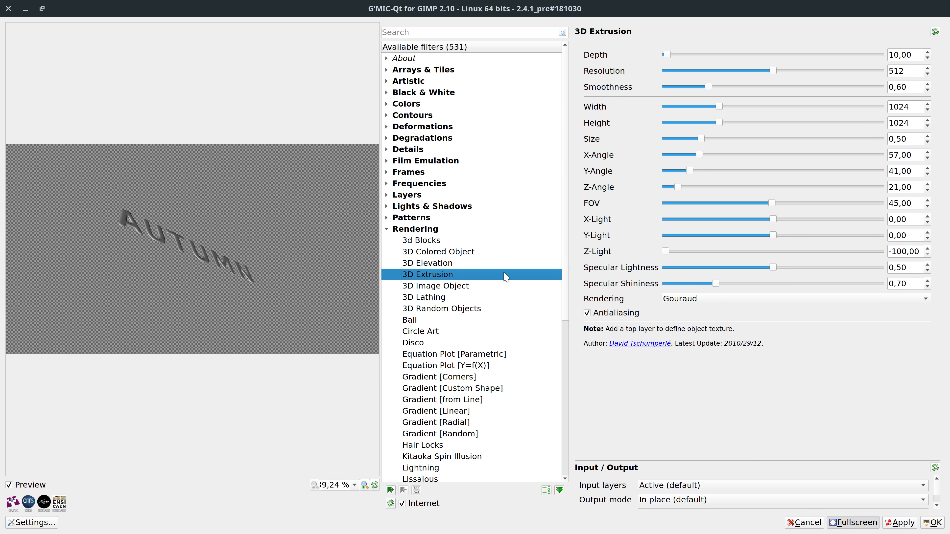
Set the 3D Extrusion depth to 300, the resolution to 1024 and the smoothness to 0.25.
{"action": "double_click", "coordinate": [906, 55]}
{"action": "type", "text": "300"}
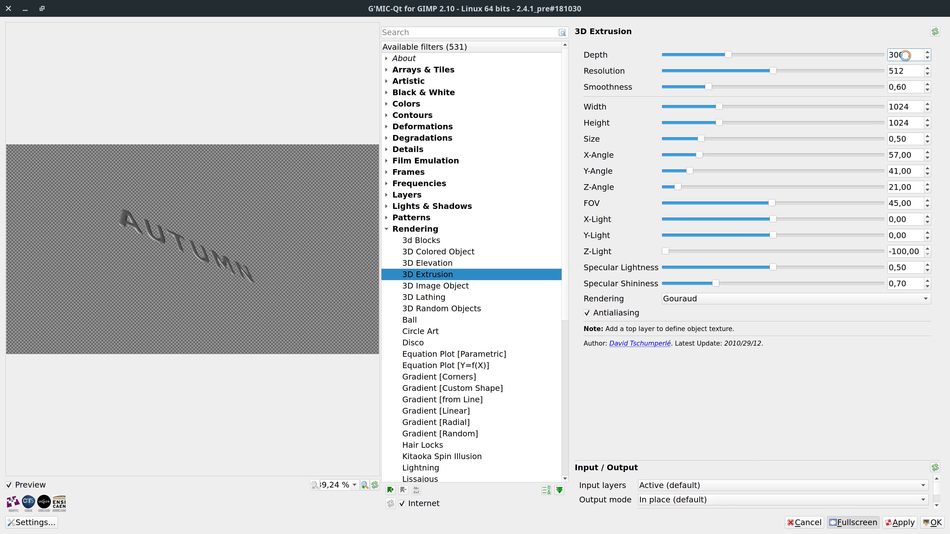
{"action": "left_click", "coordinate": [911, 71]}
{"action": "double_click", "coordinate": [912, 71]}
{"action": "type", "text": "1024"}
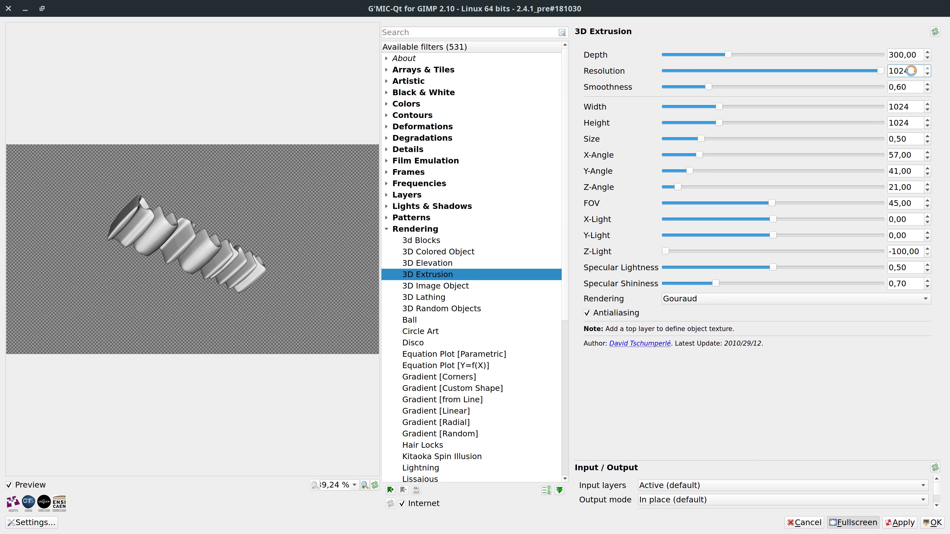
{"action": "key", "text": "Return"}
{"action": "double_click", "coordinate": [911, 86]}
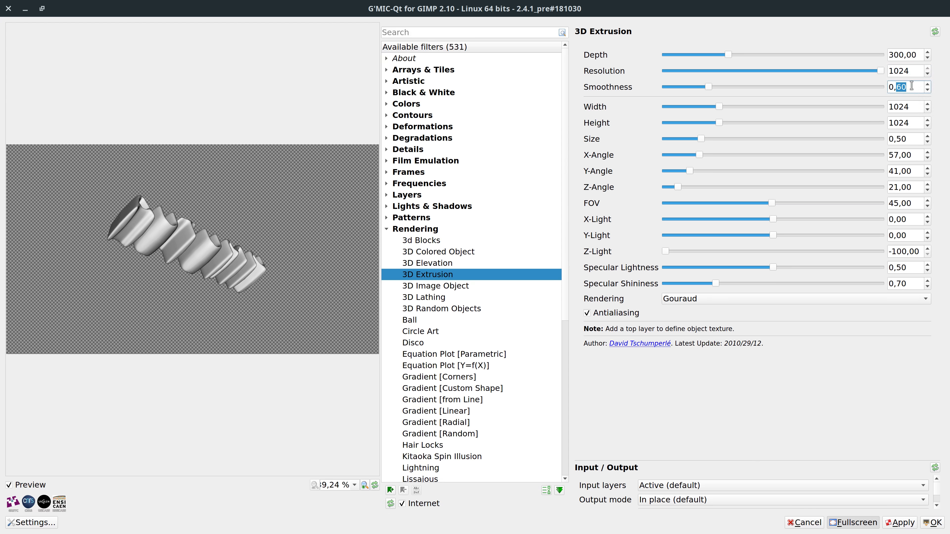
{"action": "type", "text": "25"}
{"action": "key", "text": "Return"}
Set the extrusion's output width to 3840, height to 2160 and size to 0.75.
{"action": "double_click", "coordinate": [914, 107]}
{"action": "type", "text": "38"}
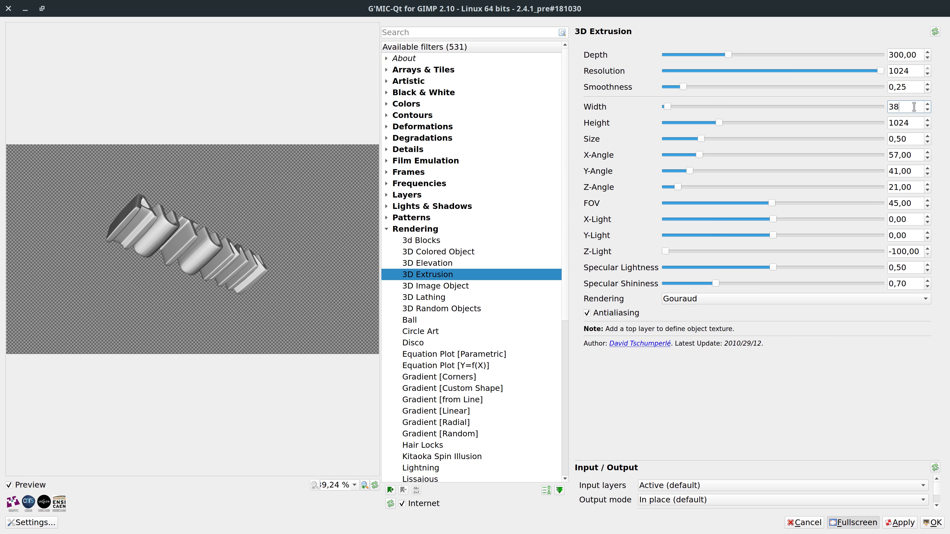
{"action": "type", "text": "40"}
{"action": "double_click", "coordinate": [908, 126]}
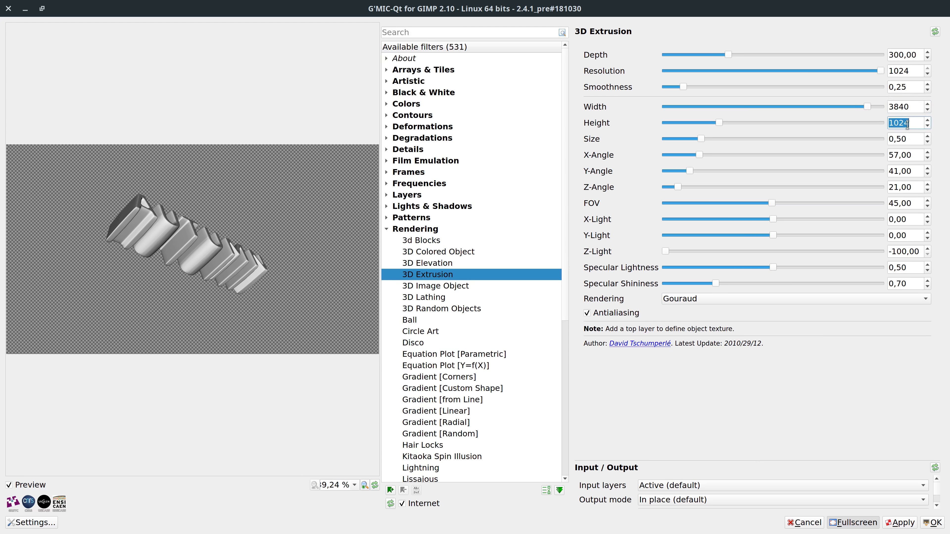
{"action": "type", "text": "2160"}
{"action": "left_click", "coordinate": [913, 138]}
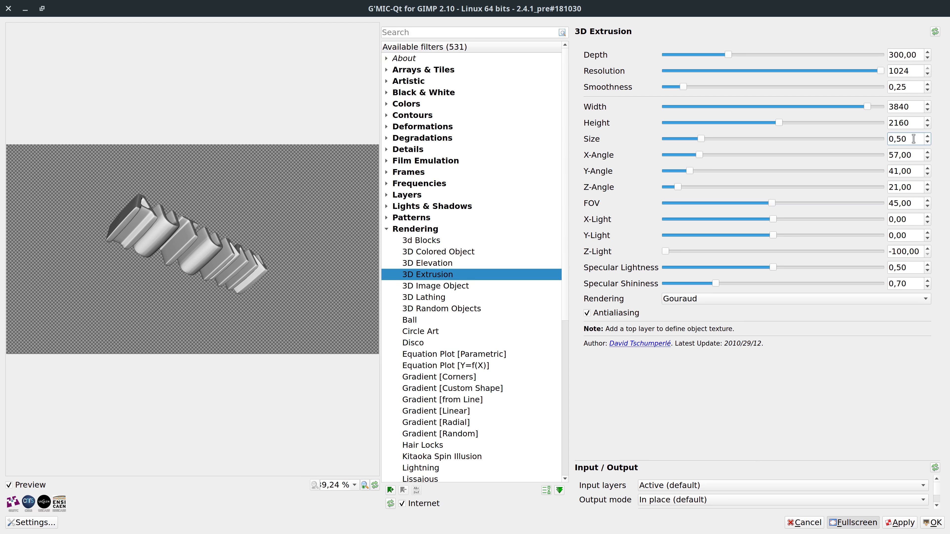
{"action": "type", "text": "75"}
{"action": "key", "text": "Return"}
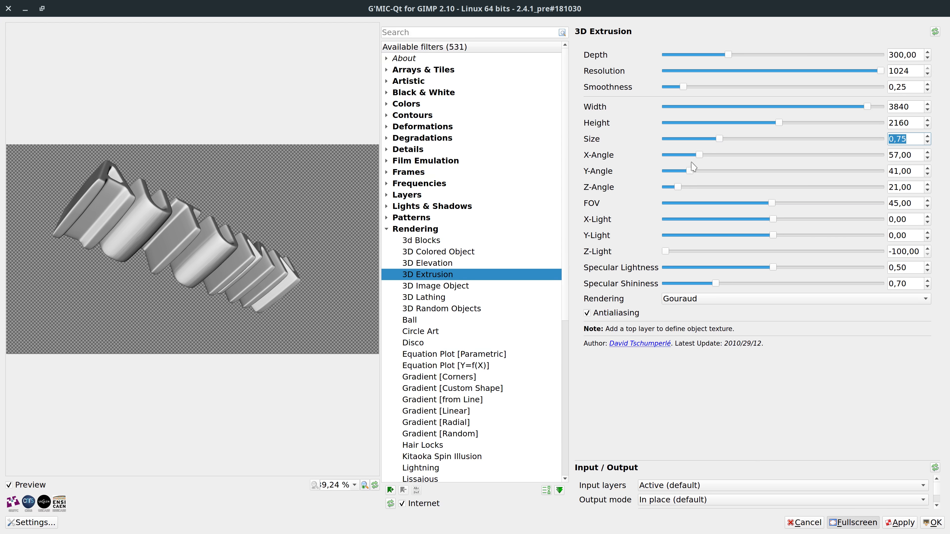
Set the extrusion's X-Angle, Y-Angle and Z-Angle to 0 so the text faces straight forward.
{"action": "left_click_drag", "start_coordinate": [699, 154], "coordinate": [631, 172]}
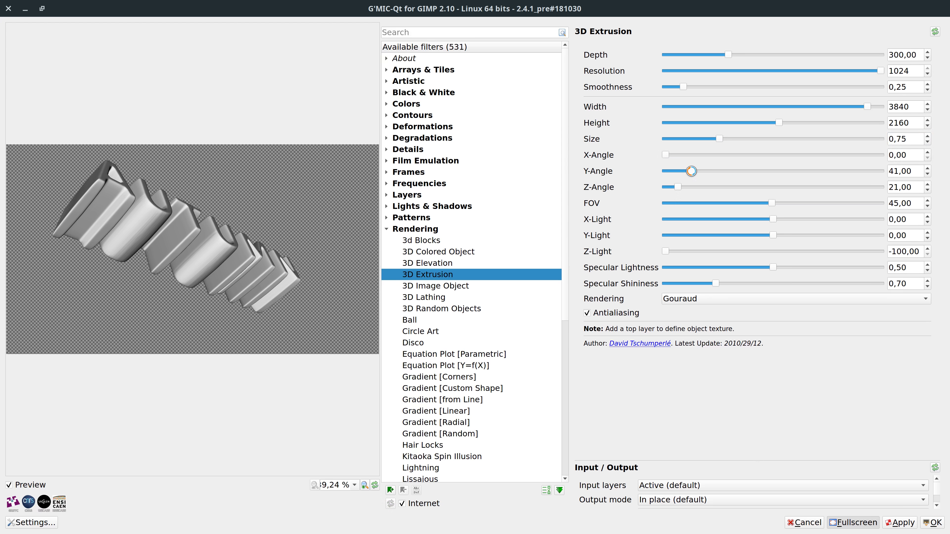
{"action": "left_click_drag", "start_coordinate": [691, 171], "coordinate": [651, 176]}
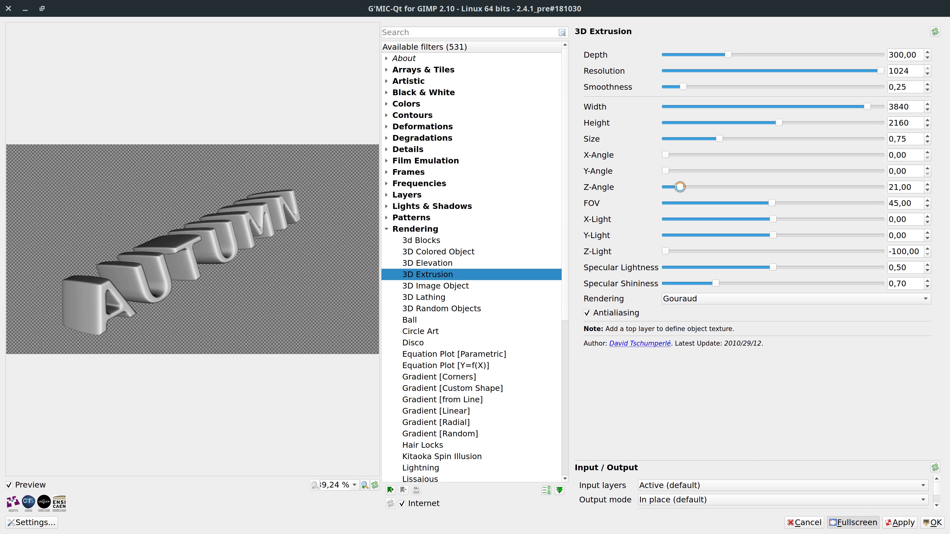
{"action": "left_click_drag", "start_coordinate": [680, 186], "coordinate": [649, 189]}
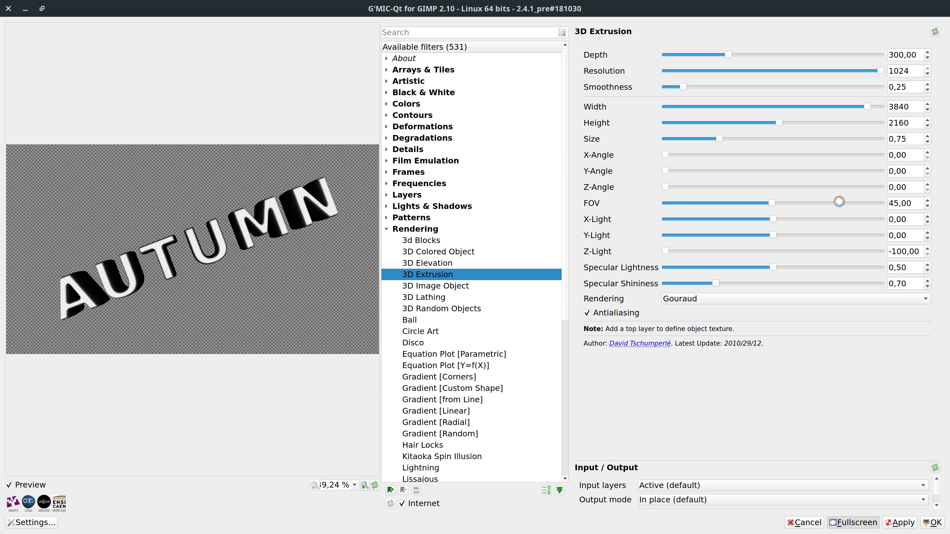
Set the extrusion's FOV to 65.18 and Specular Lightness to 1.00, and apply the filter to the text layer.
{"action": "double_click", "coordinate": [904, 204]}
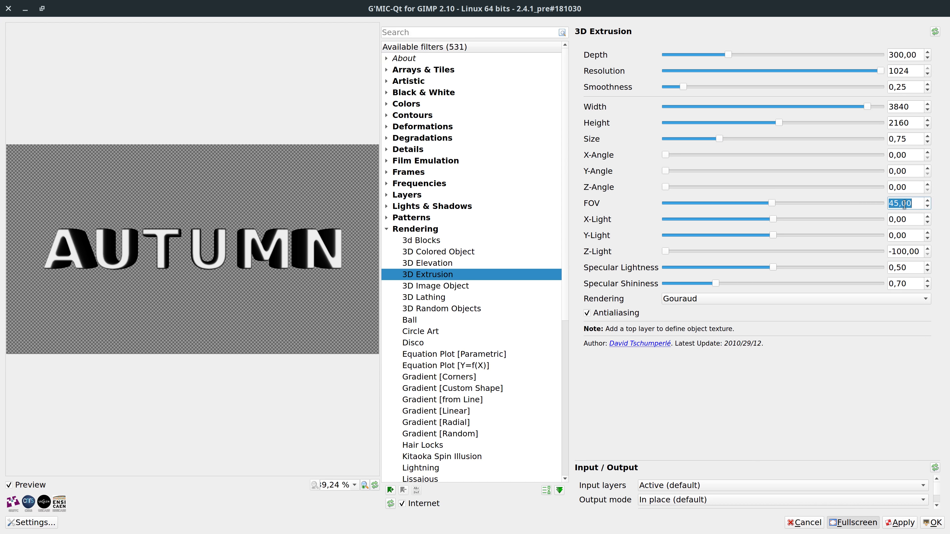
{"action": "type", "text": "65"}
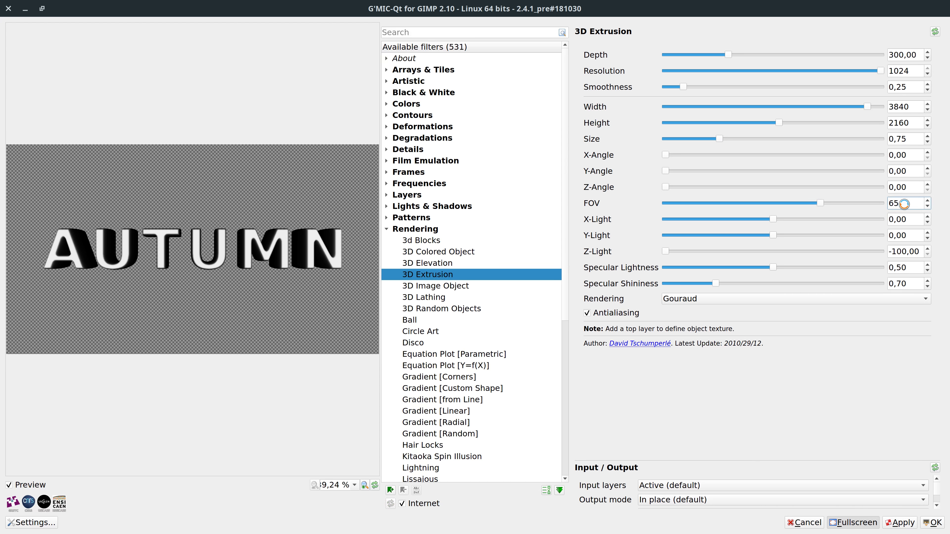
{"action": "key", "text": "Return"}
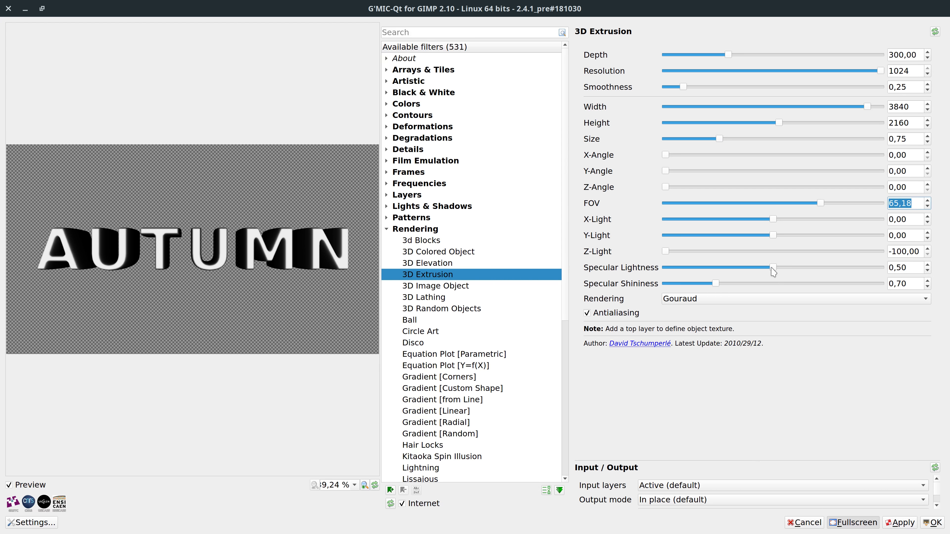
{"action": "left_click_drag", "start_coordinate": [772, 267], "coordinate": [880, 268]}
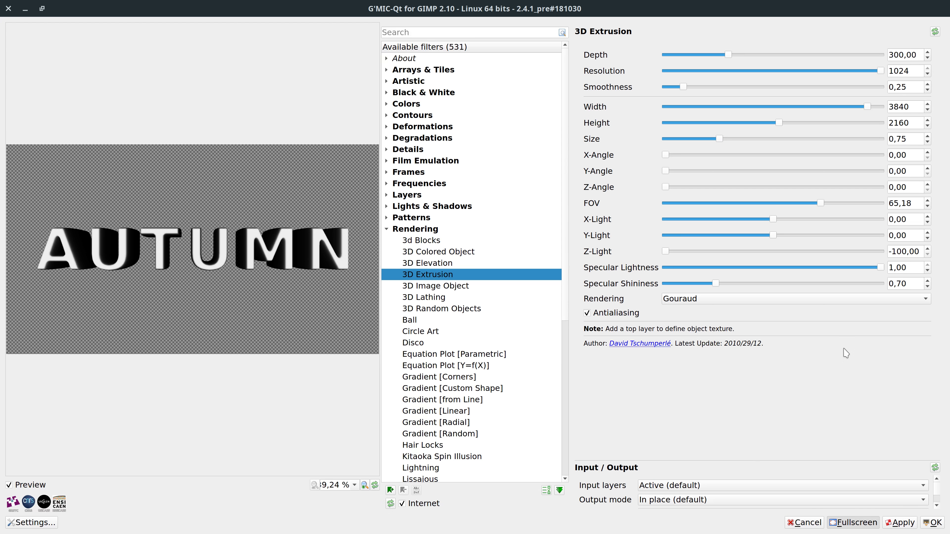
{"action": "left_click", "coordinate": [936, 524]}
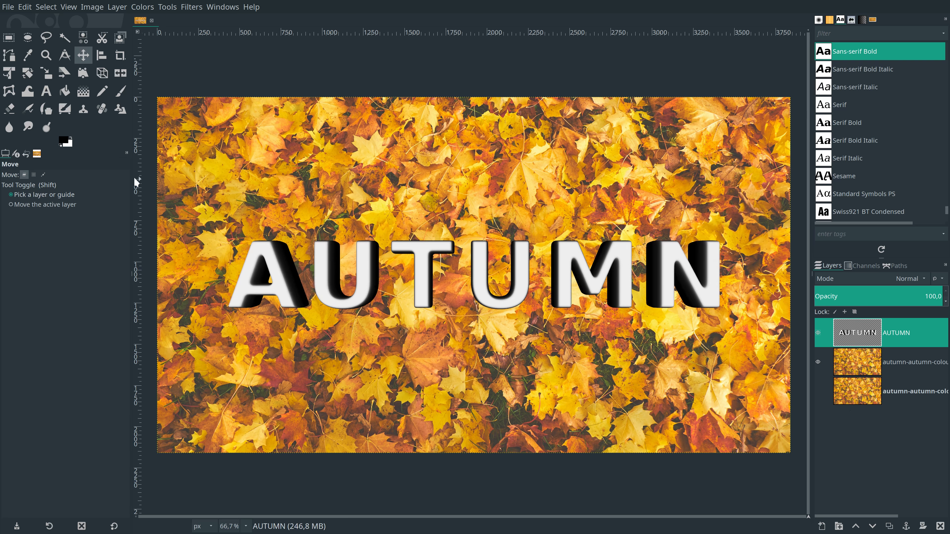
Select the light front faces of the AUTUMN letters by color and grow the selection by 7 px.
{"action": "left_click", "coordinate": [84, 38]}
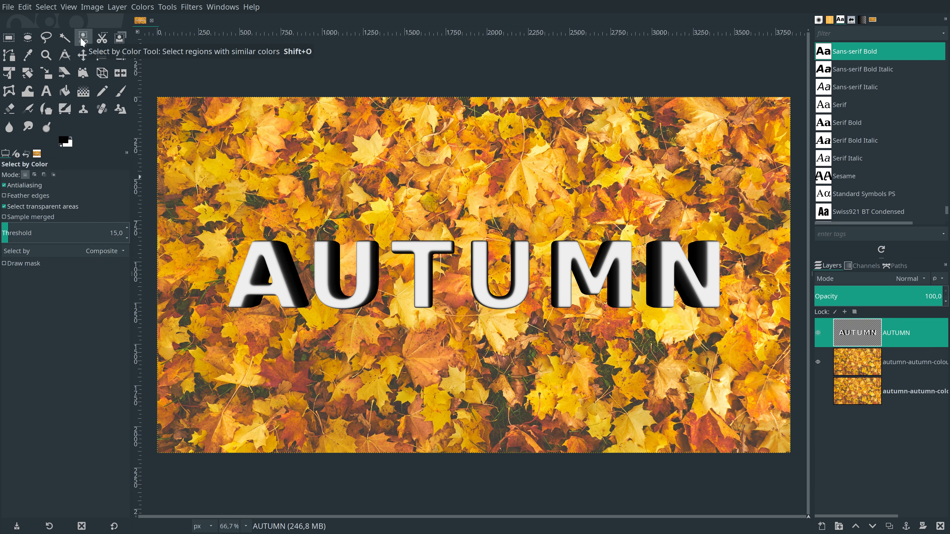
{"action": "left_click", "coordinate": [272, 262]}
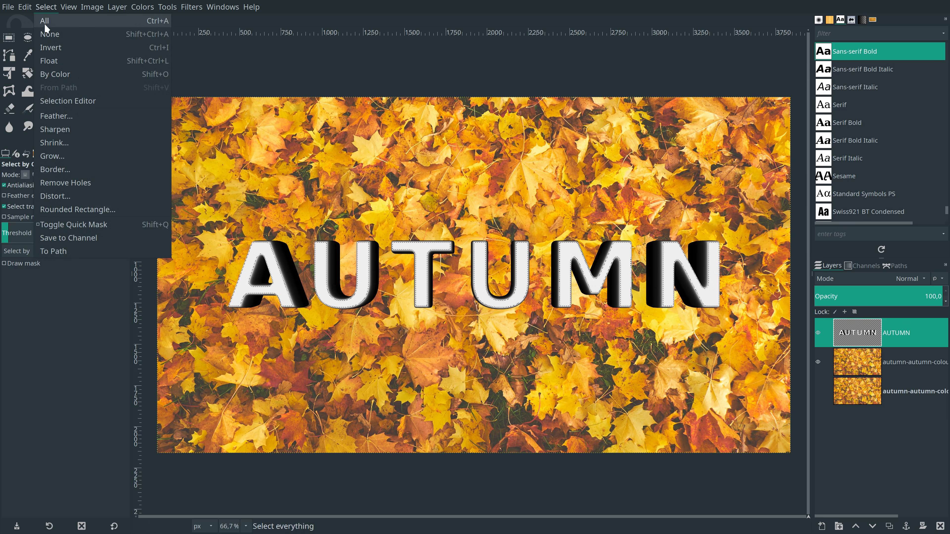
{"action": "left_click", "coordinate": [57, 155]}
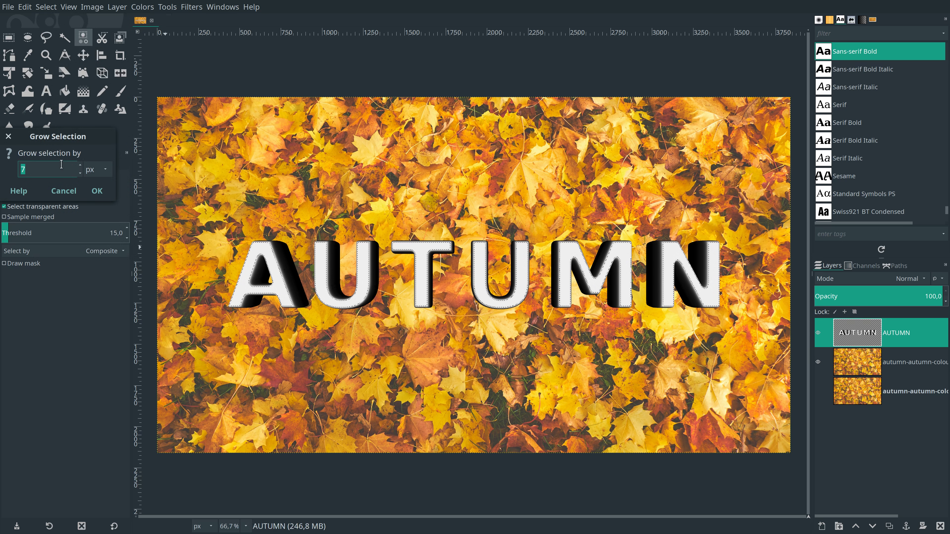
{"action": "left_click", "coordinate": [35, 172]}
{"action": "left_click", "coordinate": [94, 193]}
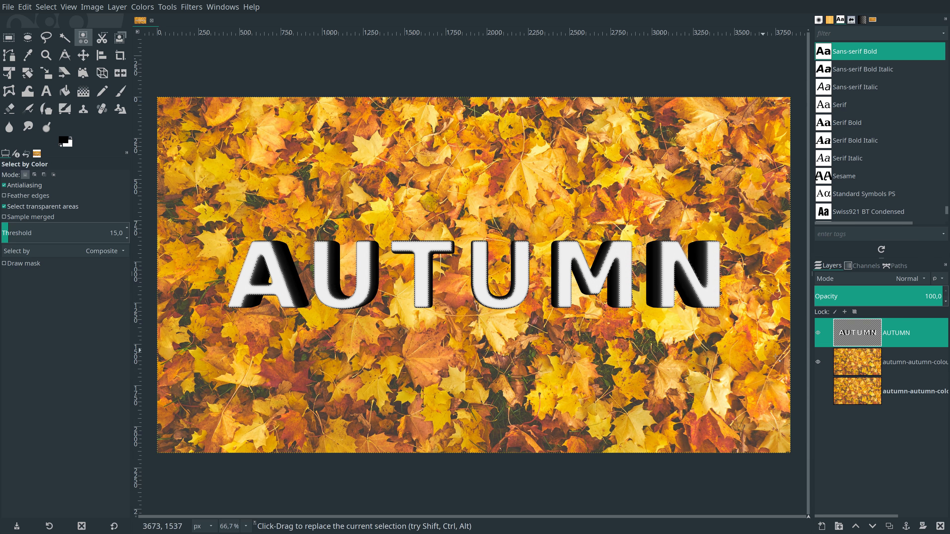
Raise the visible autumn leaves copy above the AUTUMN layer, and clear everything on it outside the letter-face selection.
{"action": "left_click", "coordinate": [853, 363]}
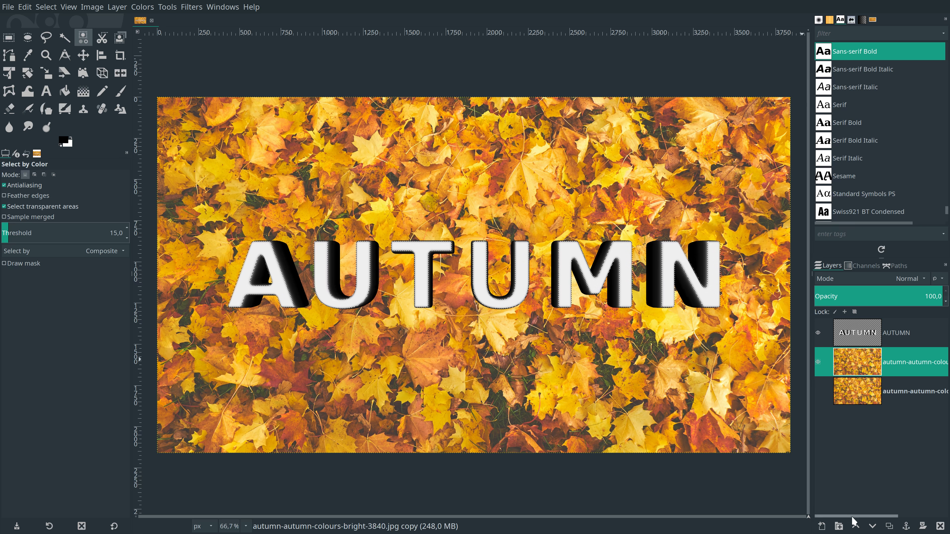
{"action": "left_click", "coordinate": [856, 526]}
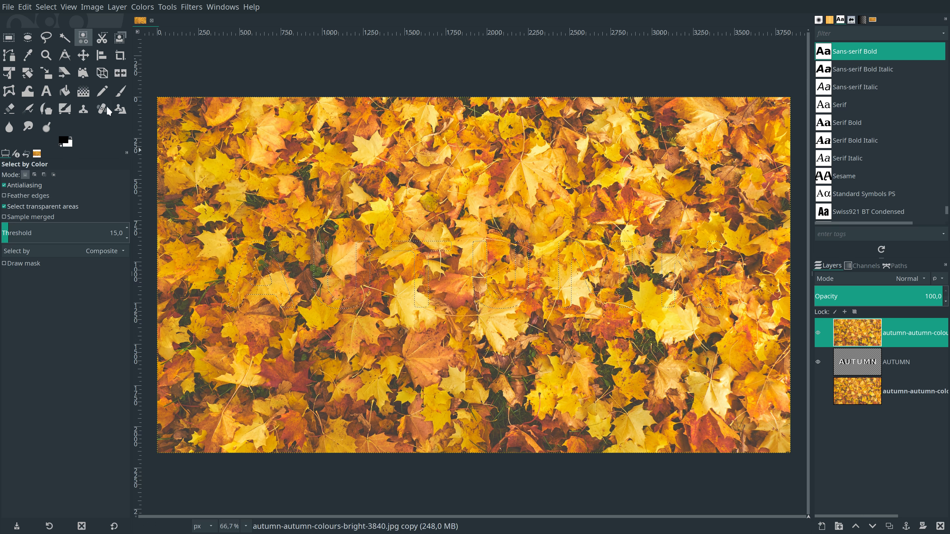
{"action": "left_click", "coordinate": [48, 9]}
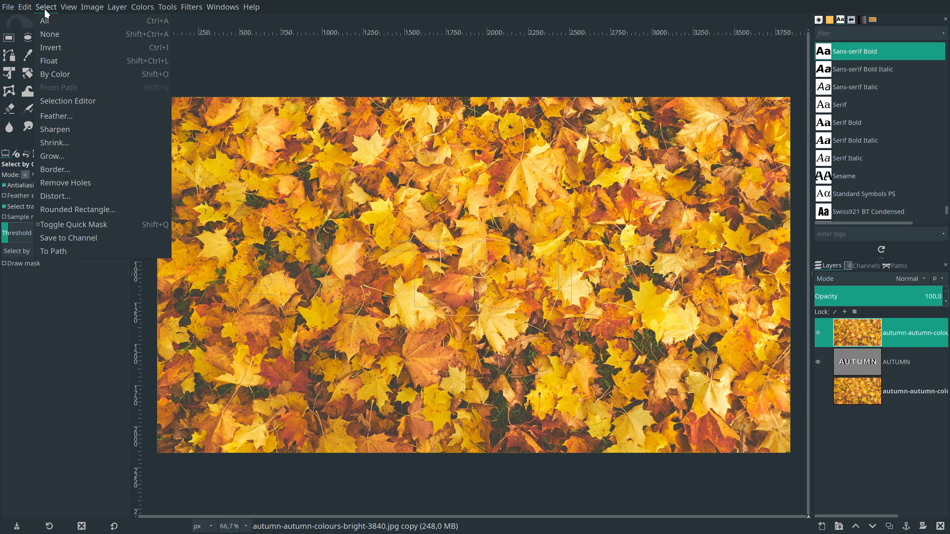
{"action": "left_click", "coordinate": [53, 48]}
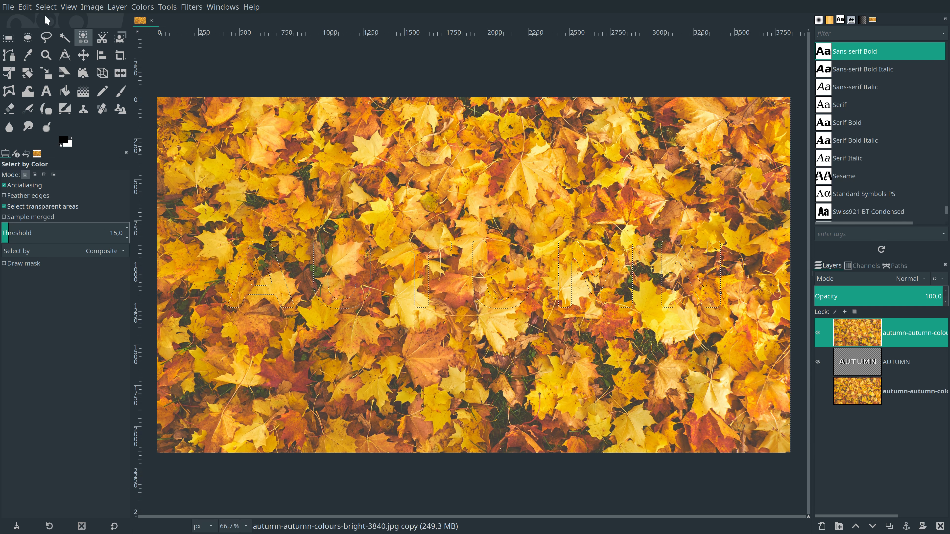
{"action": "left_click", "coordinate": [46, 7]}
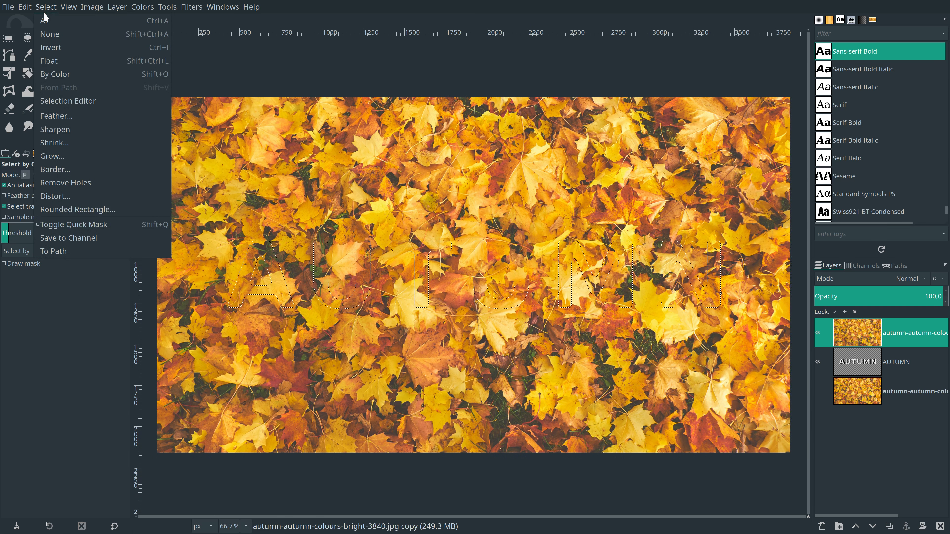
{"action": "mouse_move", "coordinate": [28, 11]}
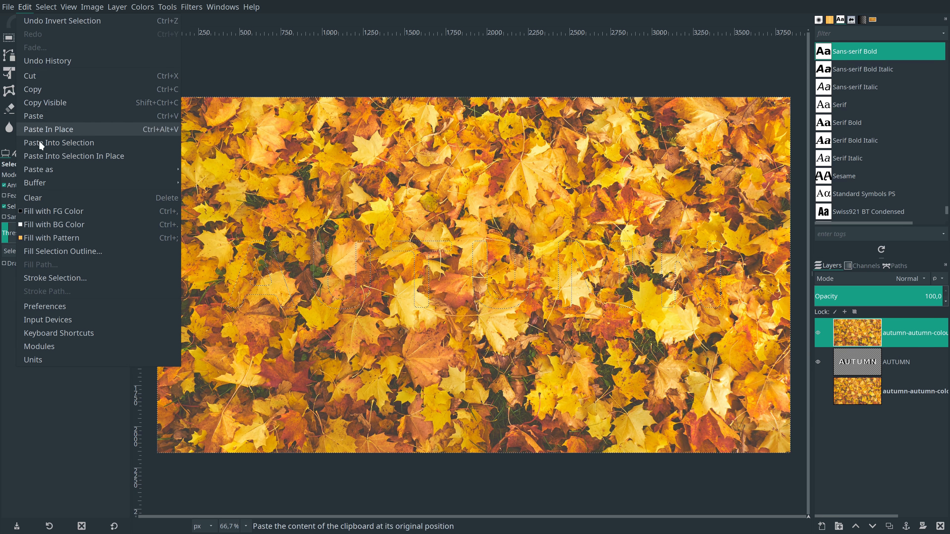
{"action": "left_click", "coordinate": [49, 199]}
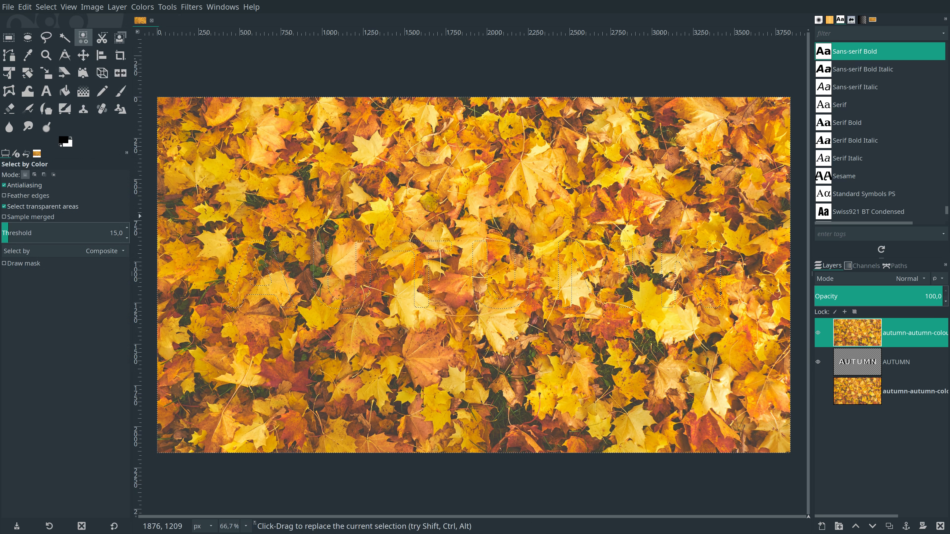
Merge the leaf-textured letter faces down into the AUTUMN layer and deselect everything.
{"action": "right_click", "coordinate": [857, 333]}
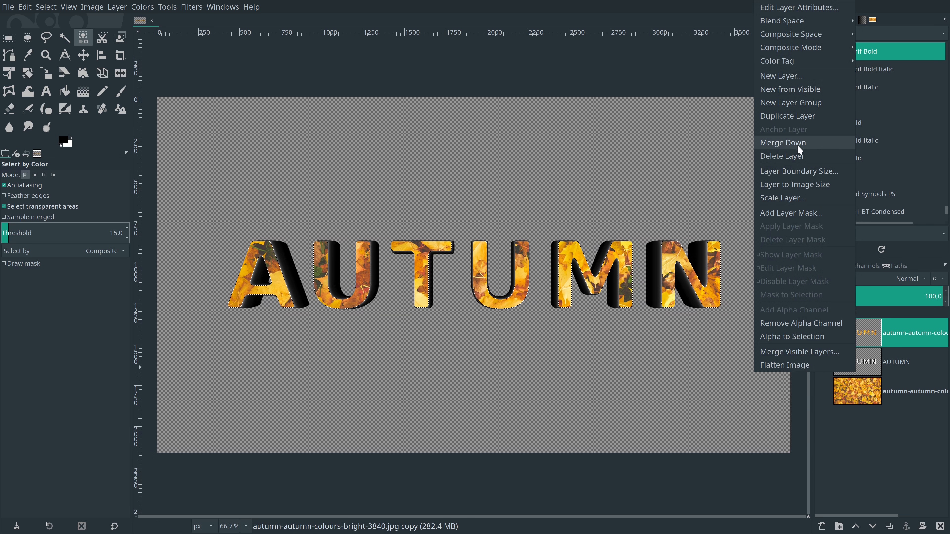
{"action": "left_click", "coordinate": [798, 144]}
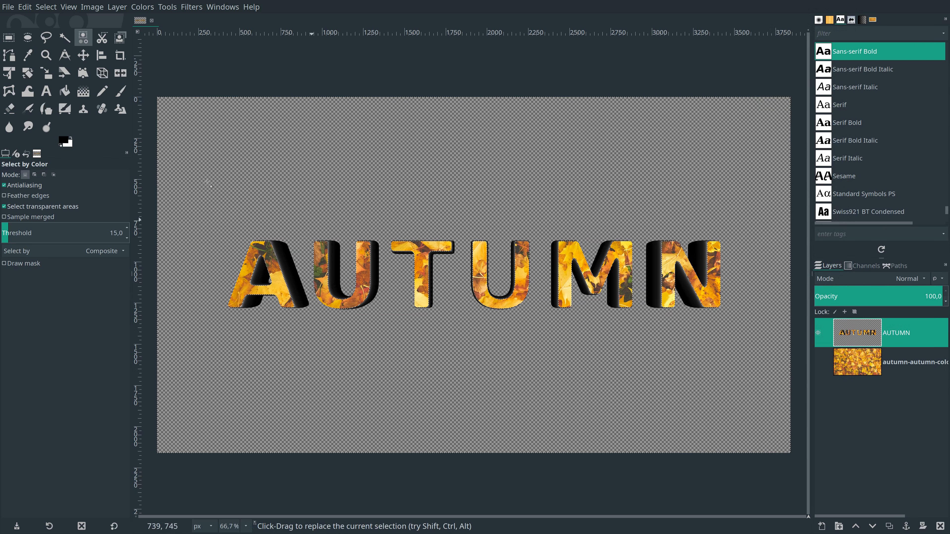
{"action": "left_click", "coordinate": [43, 7]}
{"action": "left_click", "coordinate": [54, 30]}
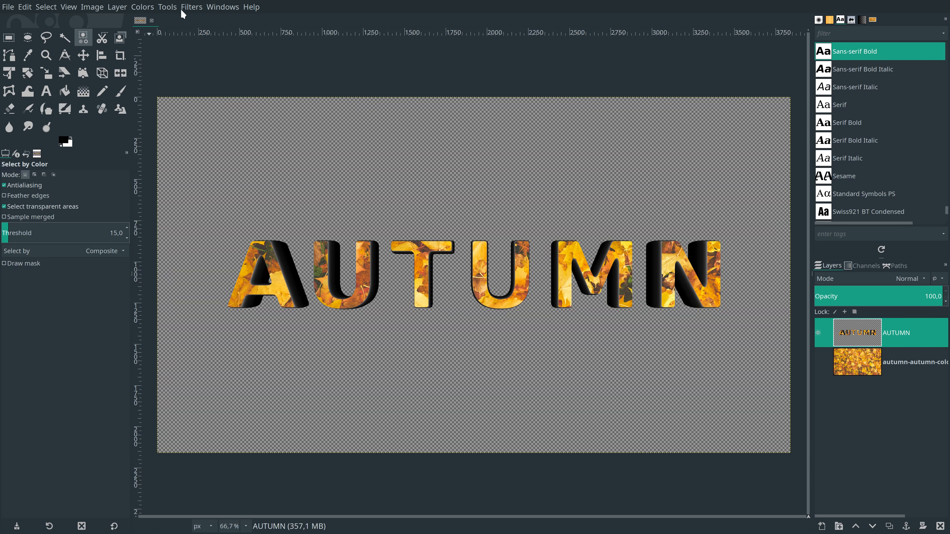
Show the background leaves photo and apply a Drop Shadow to AUTUMN with X and Y 20, blur radius 10 and opacity 0.5.
{"action": "left_click", "coordinate": [188, 7]}
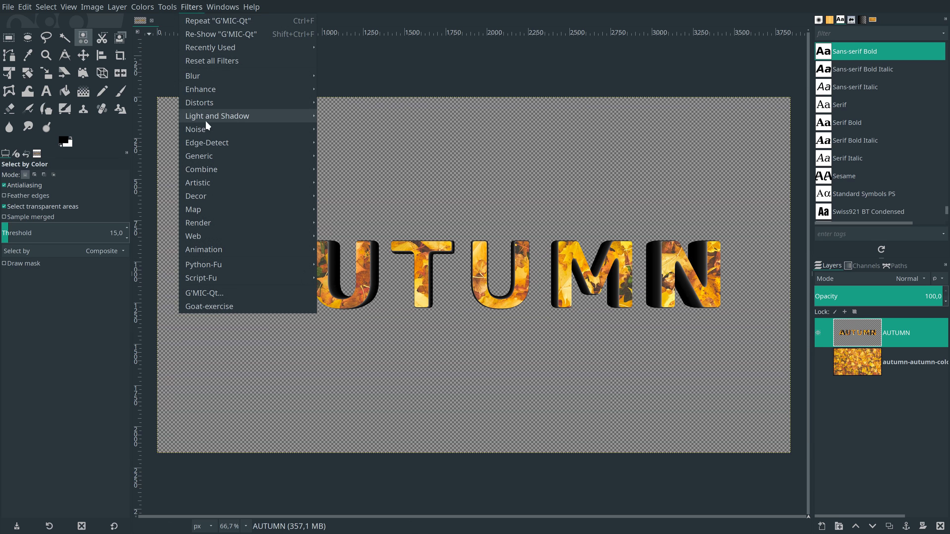
{"action": "mouse_move", "coordinate": [230, 117]}
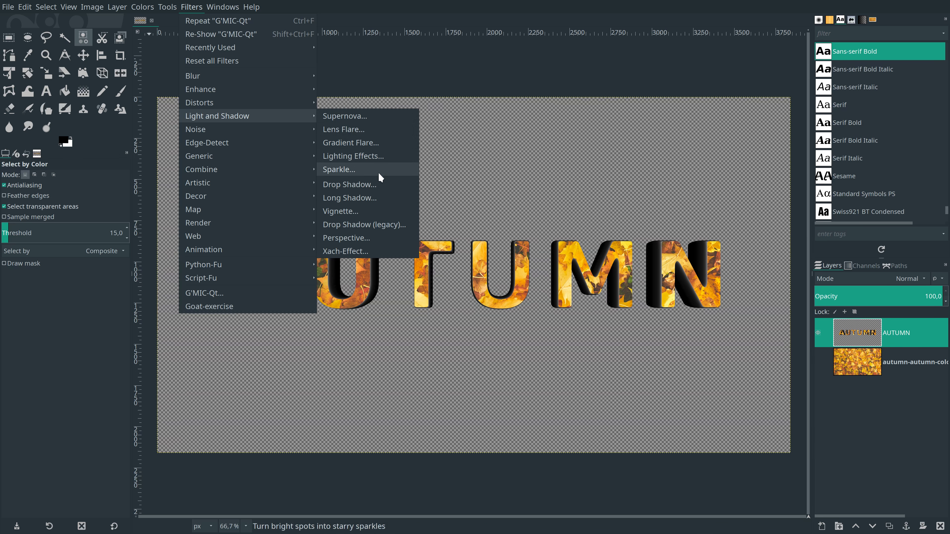
{"action": "left_click", "coordinate": [382, 187]}
{"action": "left_click", "coordinate": [818, 362]}
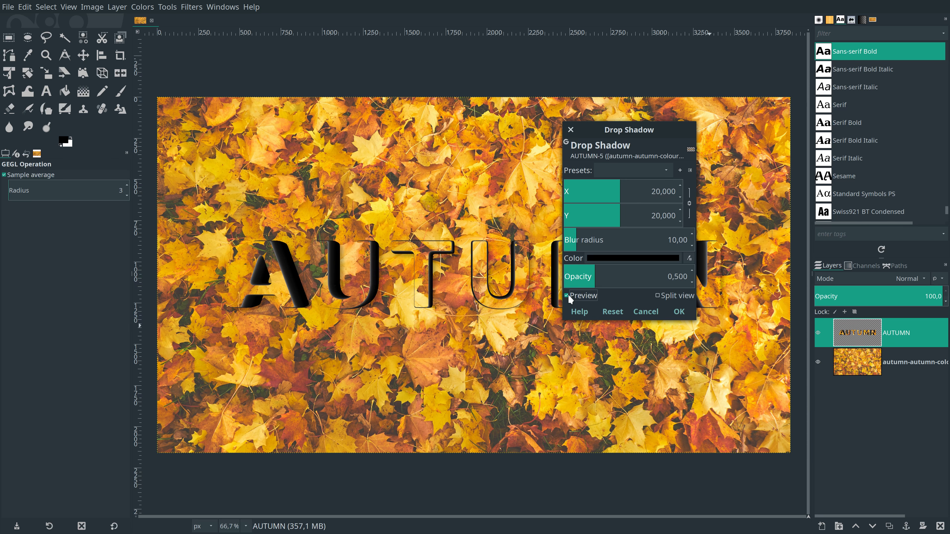
{"action": "left_click", "coordinate": [678, 311]}
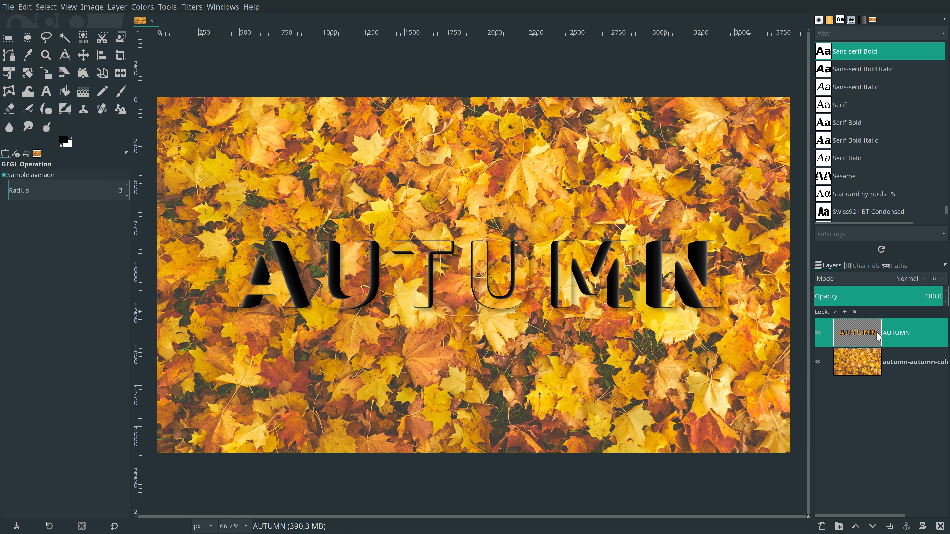
Duplicate the shadowed AUTUMN layer five times to strengthen its drop shadow.
{"action": "left_click", "coordinate": [891, 526]}
{"action": "left_click", "coordinate": [891, 526]}
{"action": "left_click", "coordinate": [891, 527]}
{"action": "left_click", "coordinate": [890, 526]}
{"action": "left_click", "coordinate": [891, 526]}
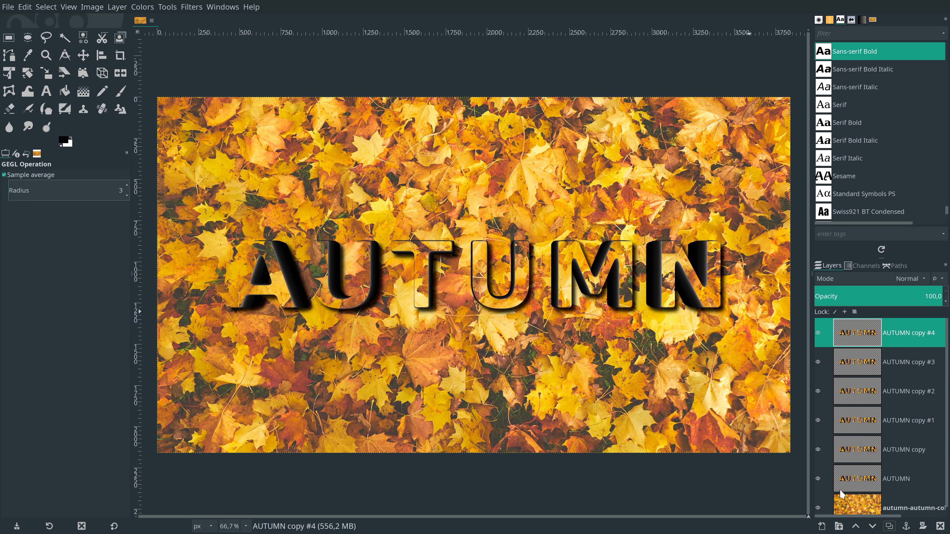
Merge all AUTUMN layers into one, expanded as necessary, keeping the leaves photo hidden during the merge and showing it again.
{"action": "left_click", "coordinate": [818, 508]}
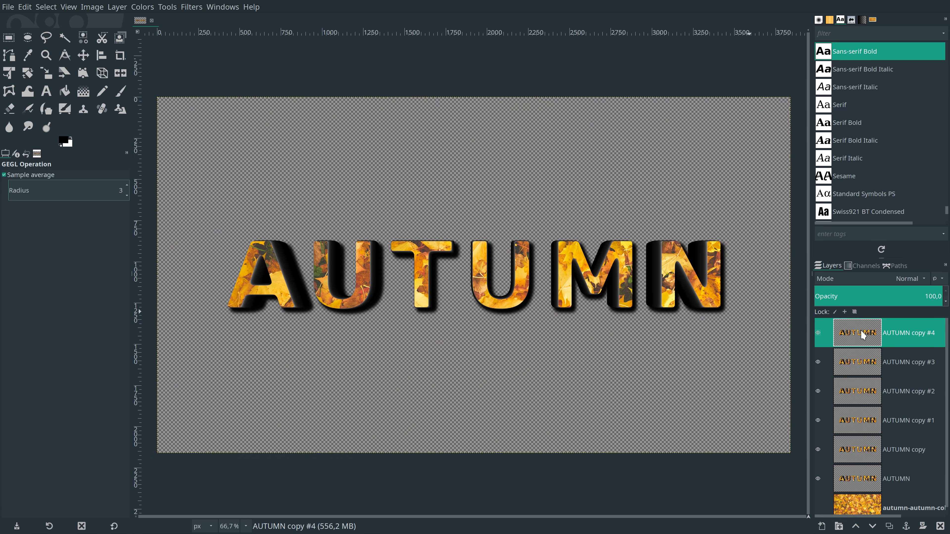
{"action": "right_click", "coordinate": [863, 335]}
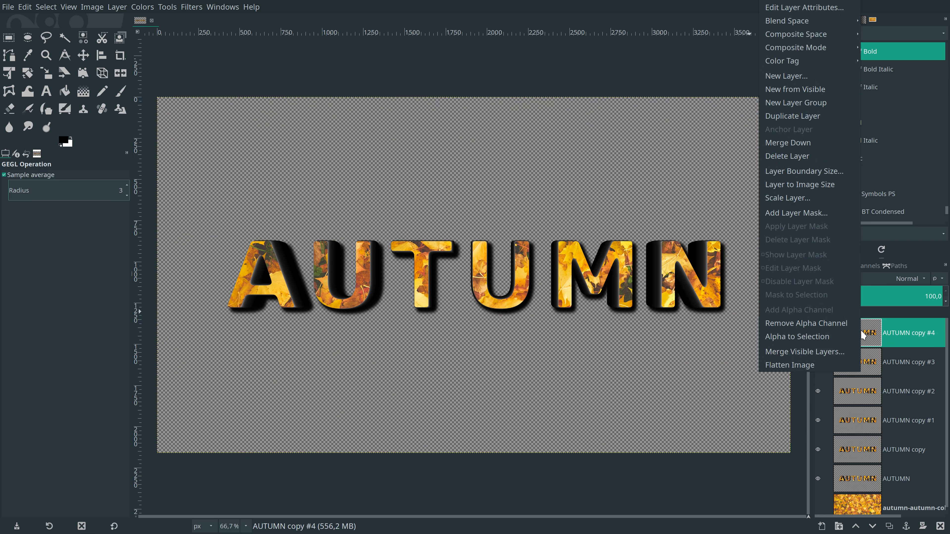
{"action": "left_click", "coordinate": [845, 350]}
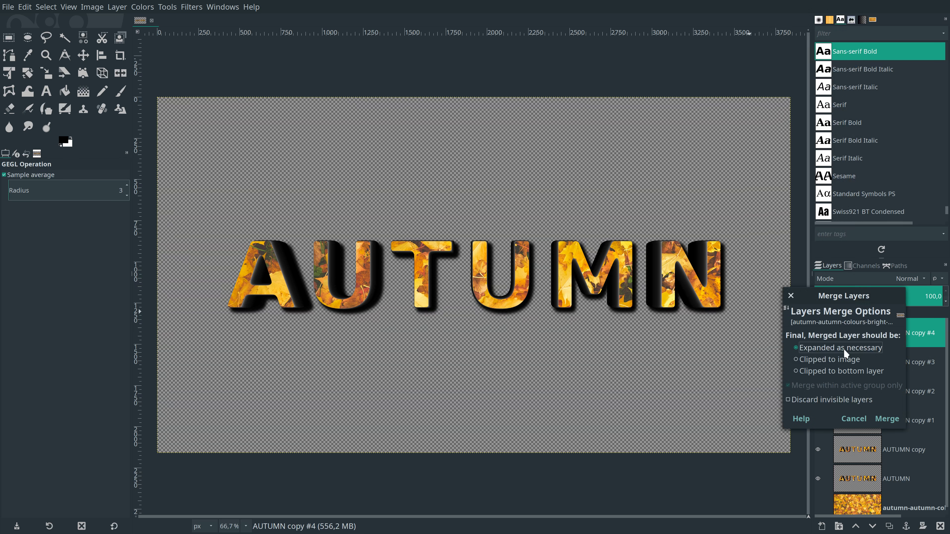
{"action": "left_click", "coordinate": [893, 420]}
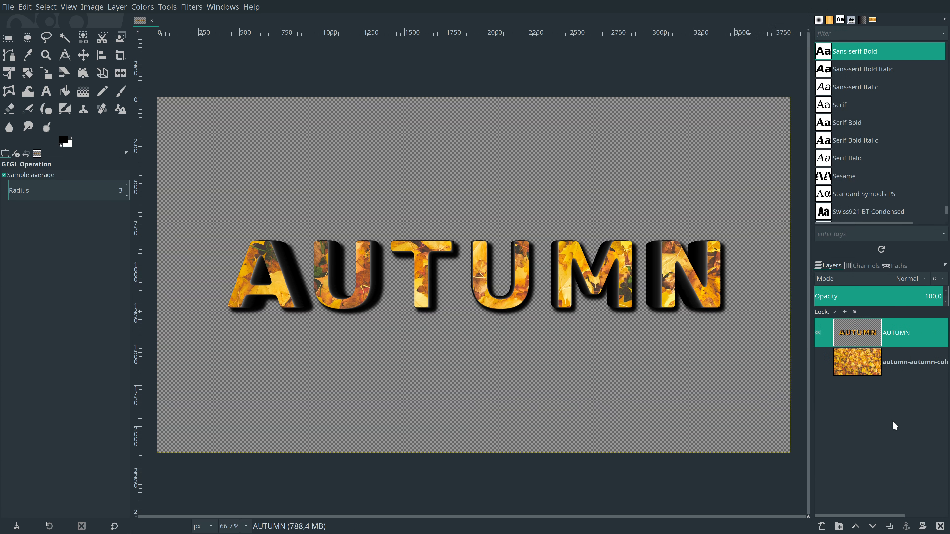
{"action": "left_click", "coordinate": [818, 361]}
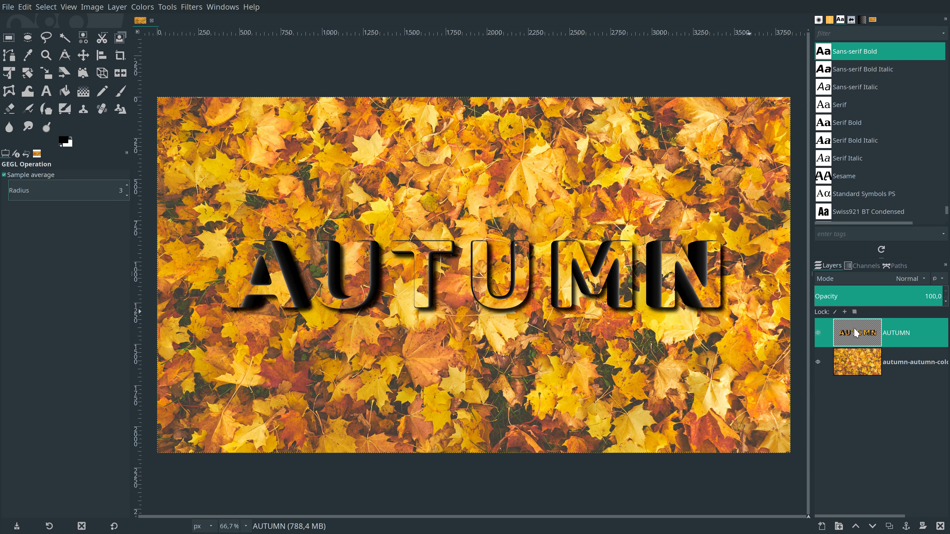
Apply a Saturation adjustment with a scale of 1.2 to the merged AUTUMN layer.
{"action": "left_click", "coordinate": [135, 7]}
{"action": "left_click", "coordinate": [150, 74]}
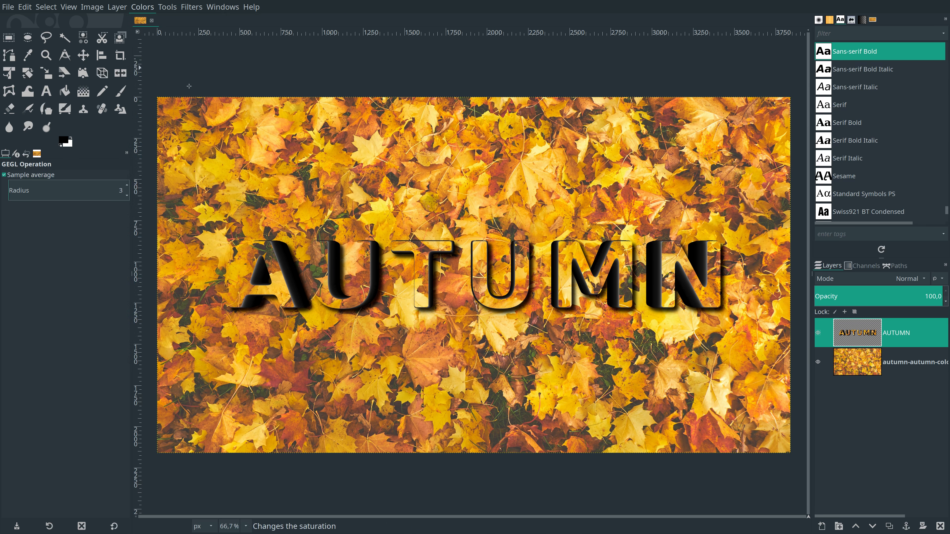
{"action": "double_click", "coordinate": [685, 192]}
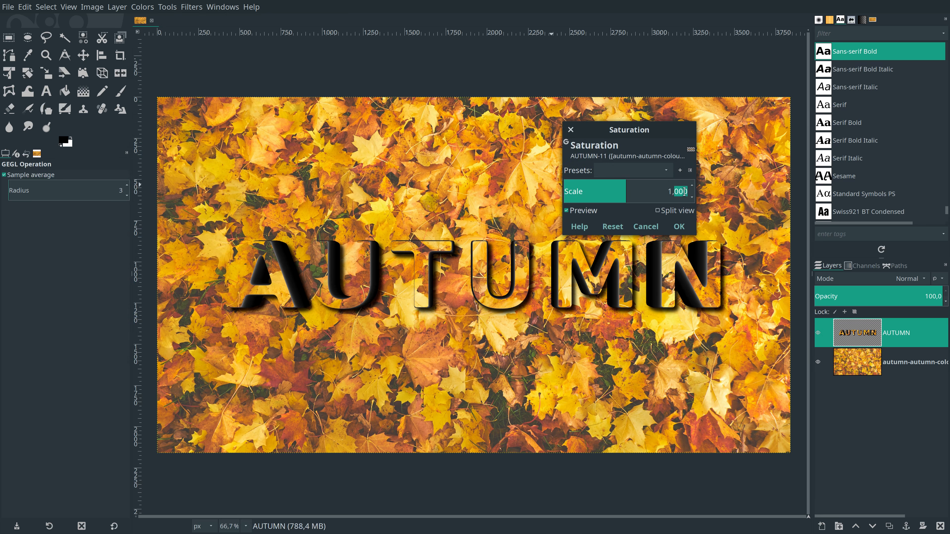
{"action": "type", "text": "20"}
{"action": "key", "text": "Return"}
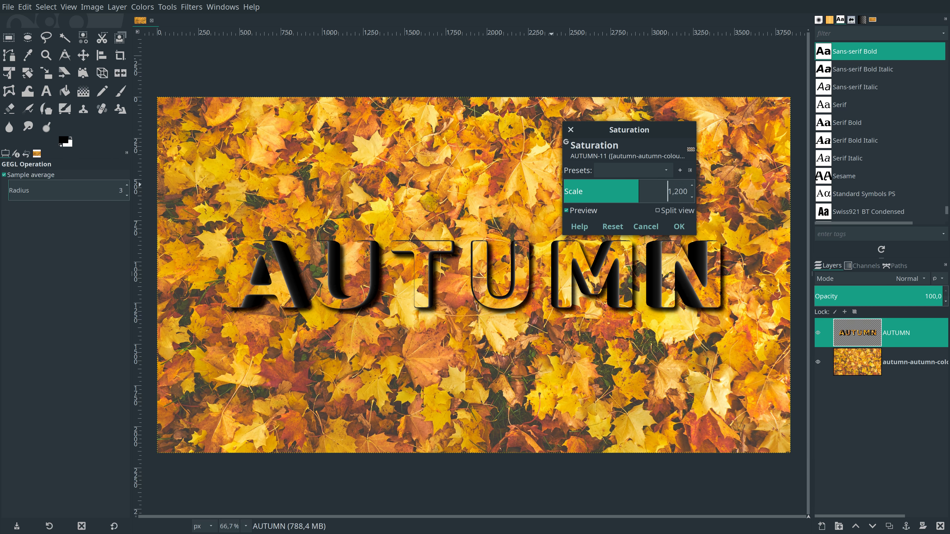
{"action": "left_click", "coordinate": [675, 224]}
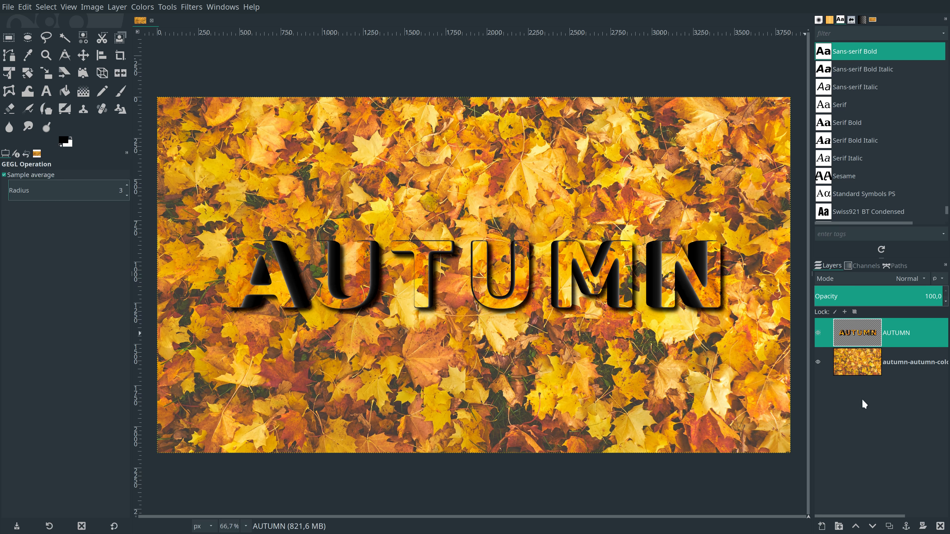
Add a new layer above the AUTUMN layer.
{"action": "left_click", "coordinate": [821, 527]}
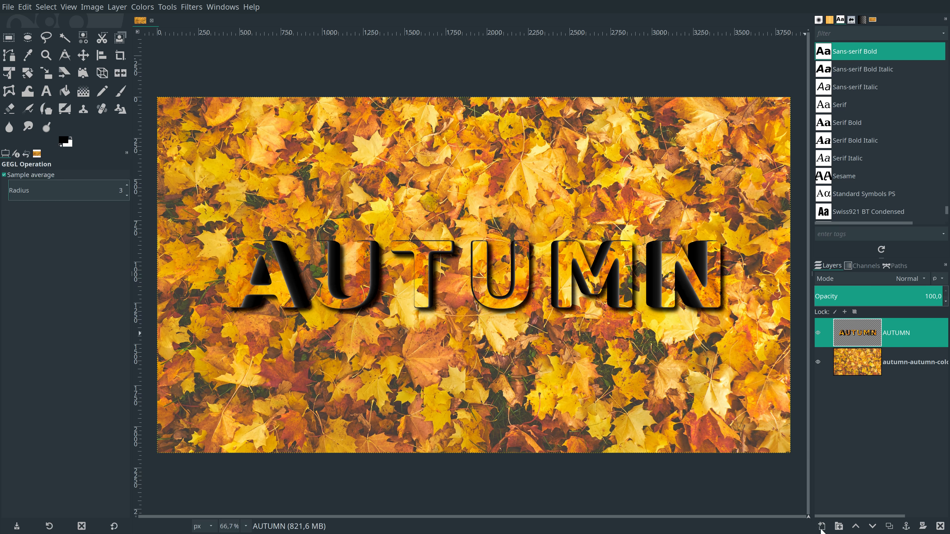